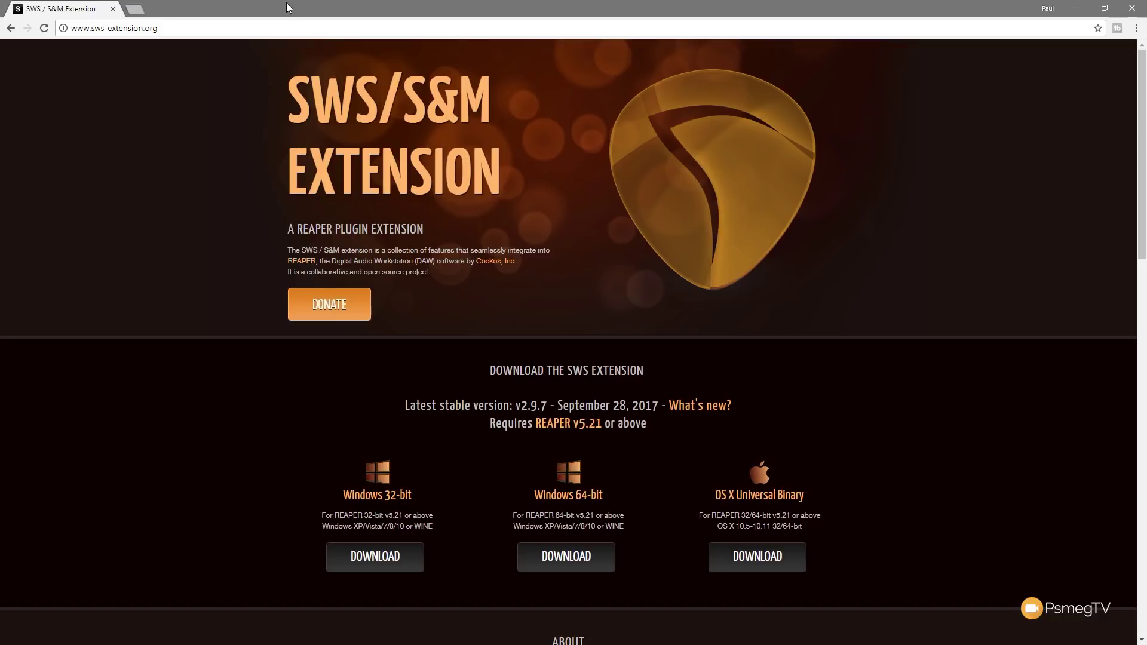
Bring REAPER forward and open the SWS Resources window, keeping the type on FX chain
left_click(1077, 8)
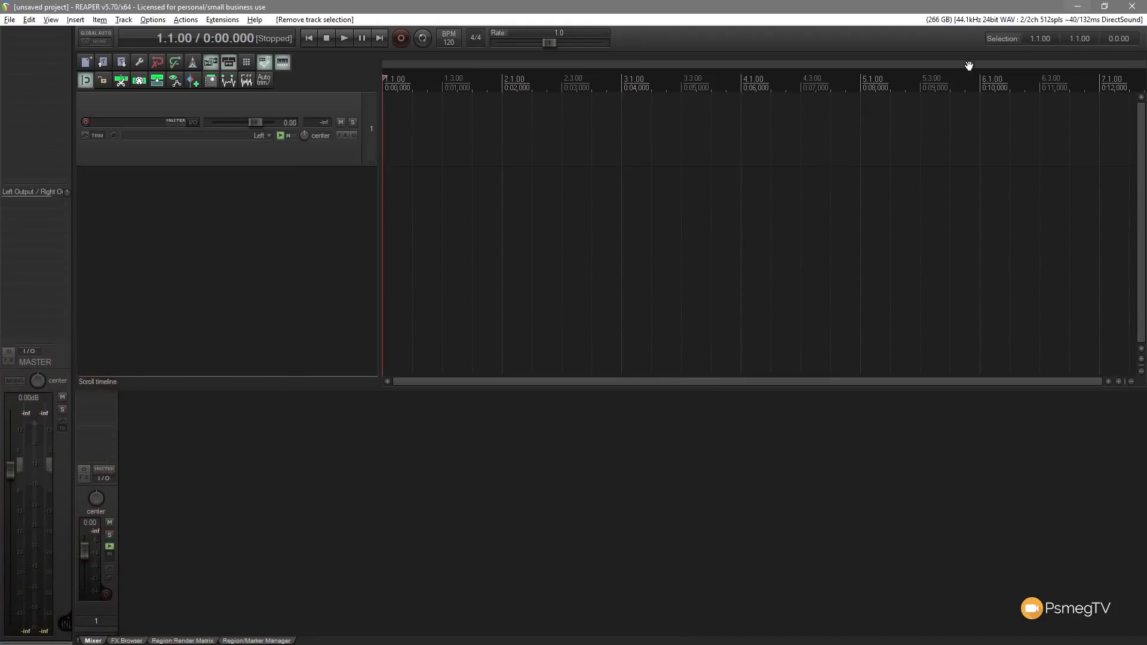
left_click(232, 20)
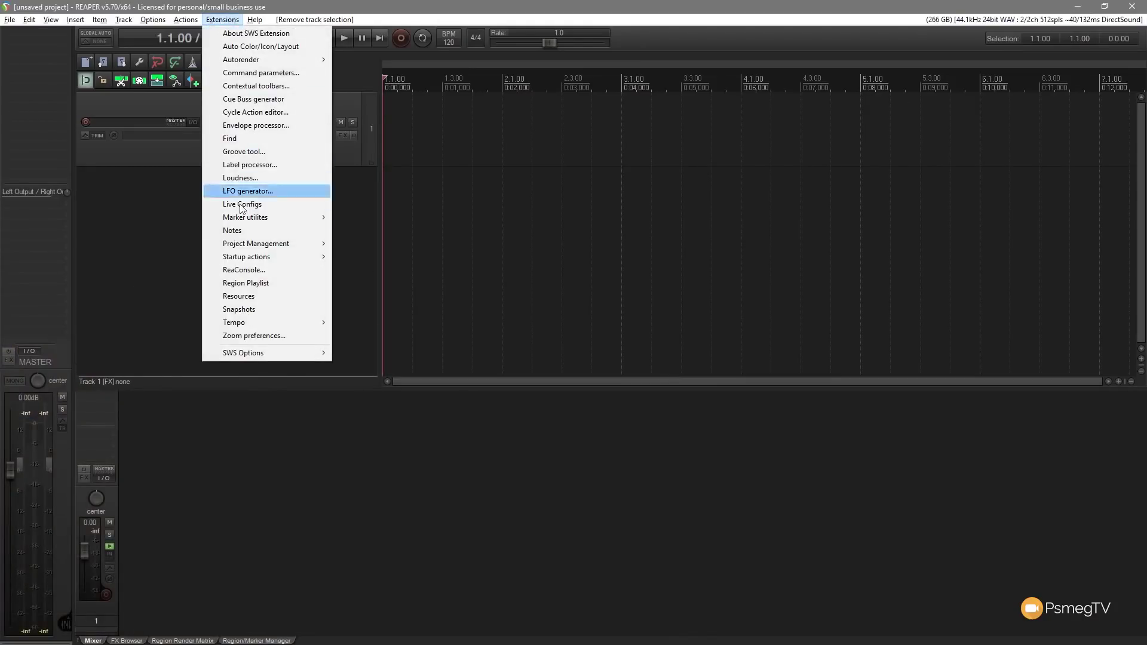
left_click(243, 297)
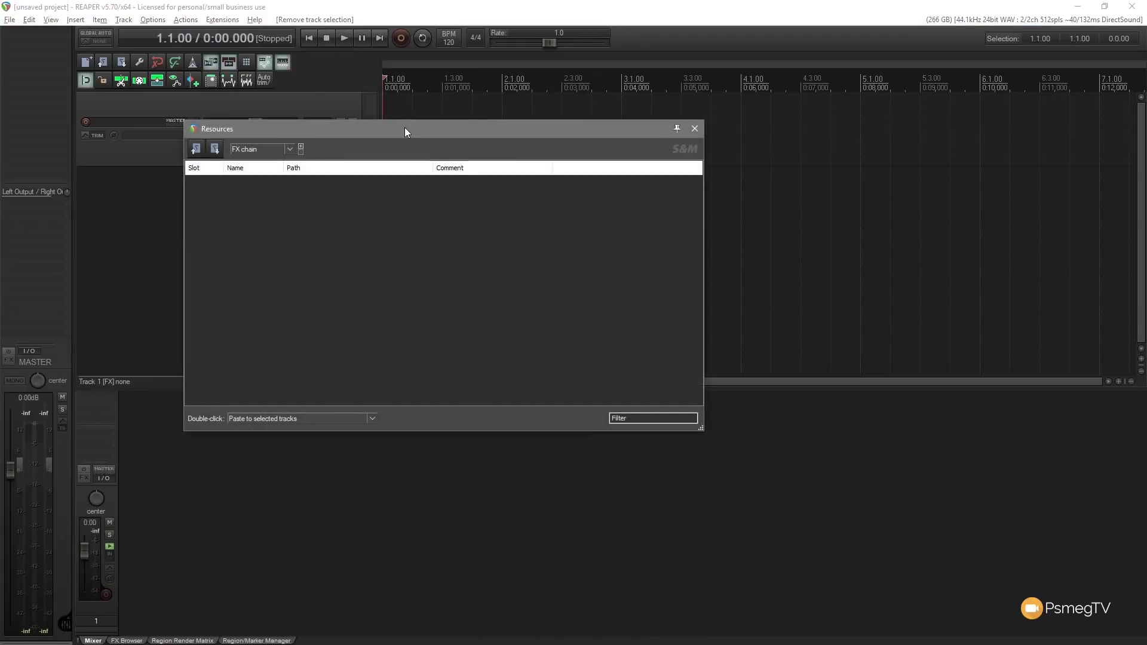
left_click(293, 153)
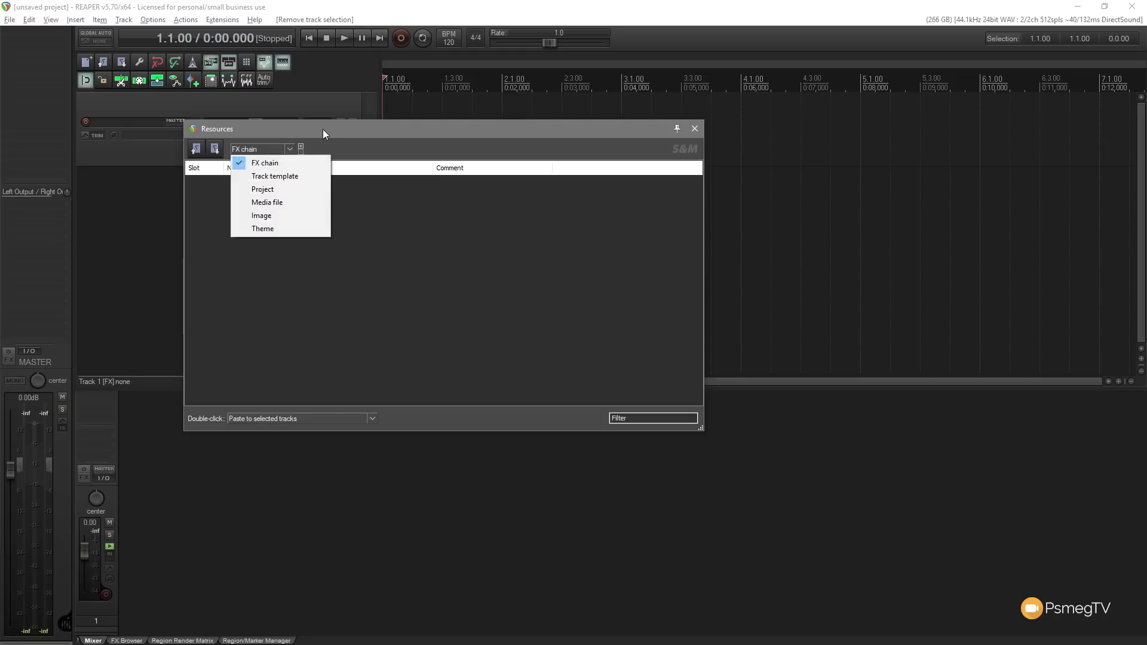
left_click(293, 130)
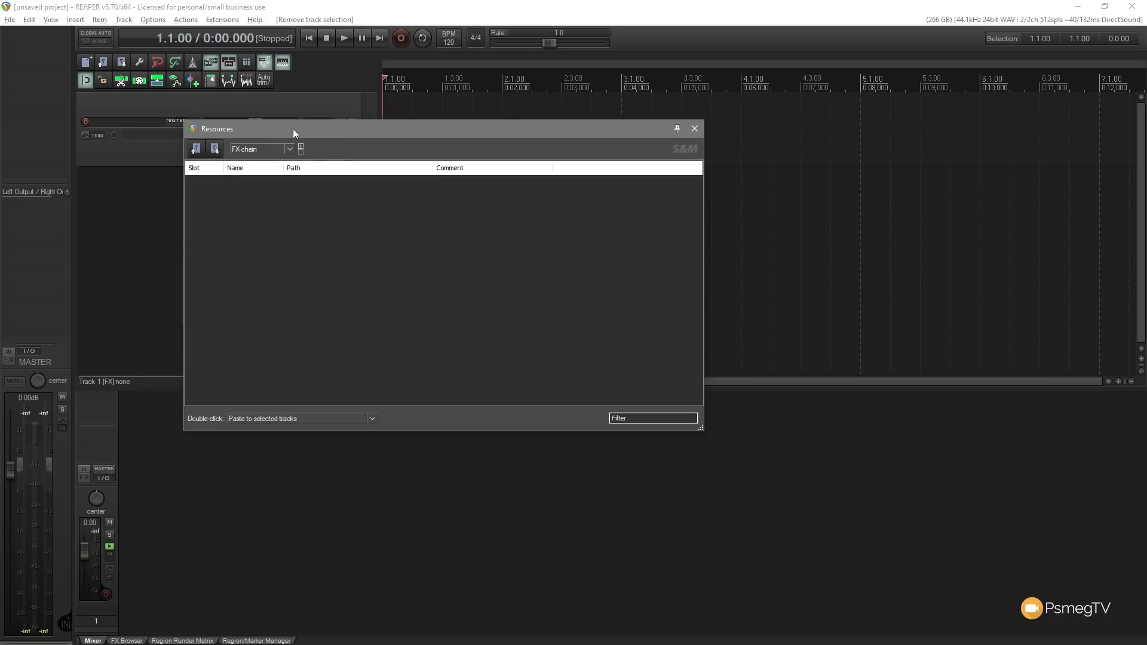
Auto-fill the FX chain slots with Metal guitar 1, Psmeg Voice Over and Udemy Voice Over
left_click(196, 149)
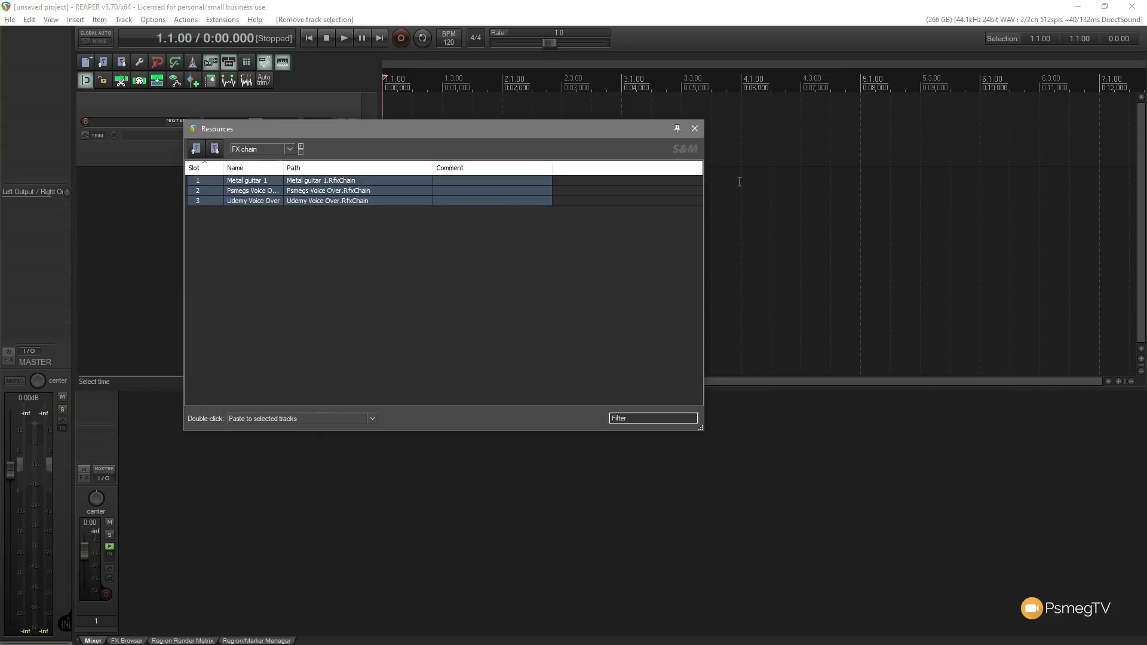
Close Resources, open the full action list, move it up-left and filter it by 'fx chain'
left_click(694, 130)
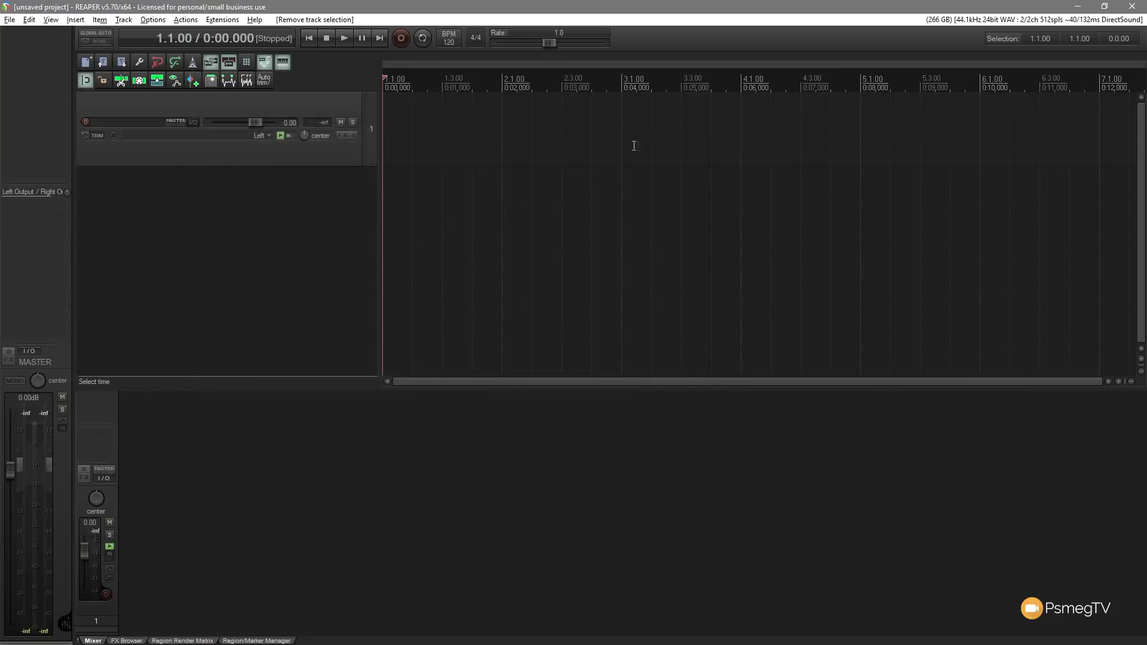
left_click(179, 20)
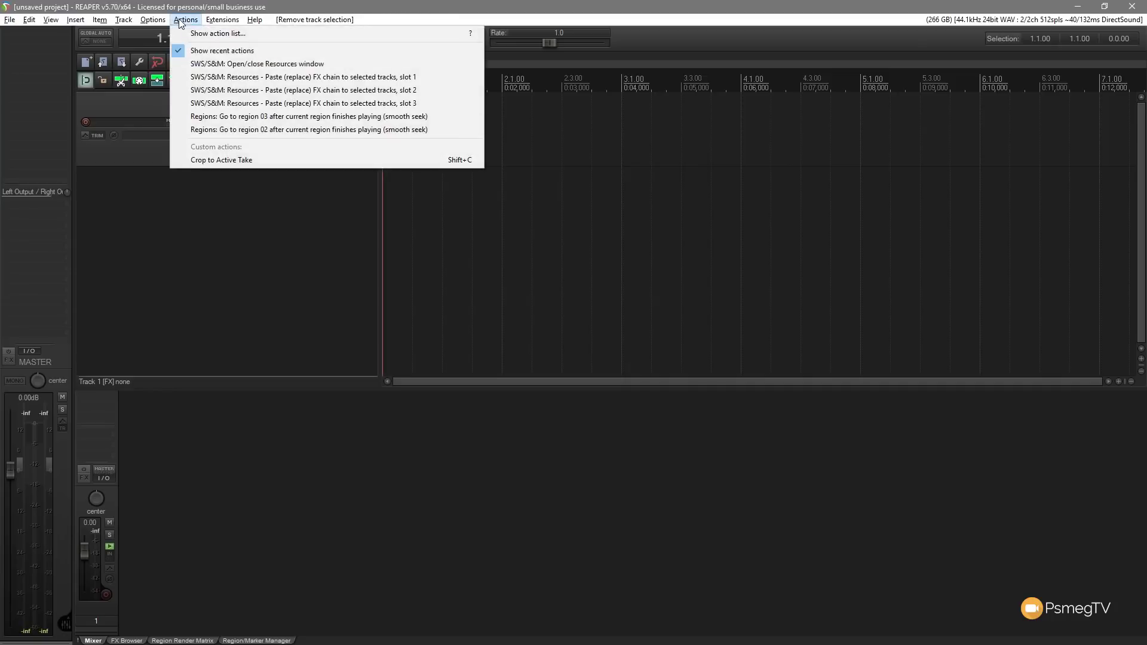
left_click(195, 35)
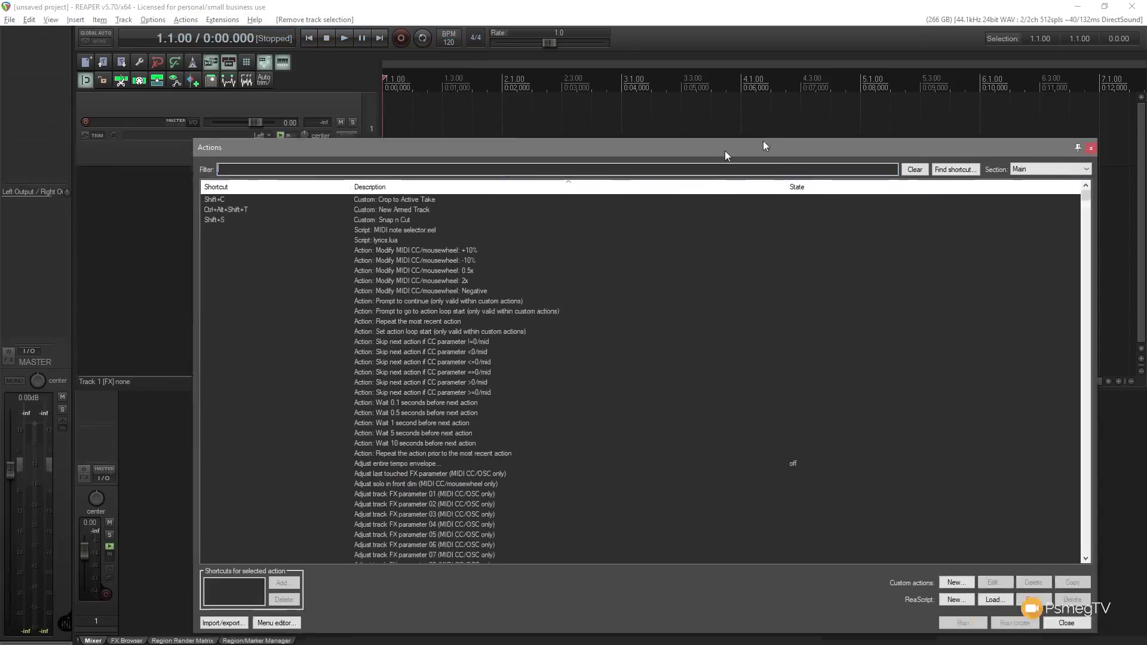
left_click_drag(725, 151, 636, 95)
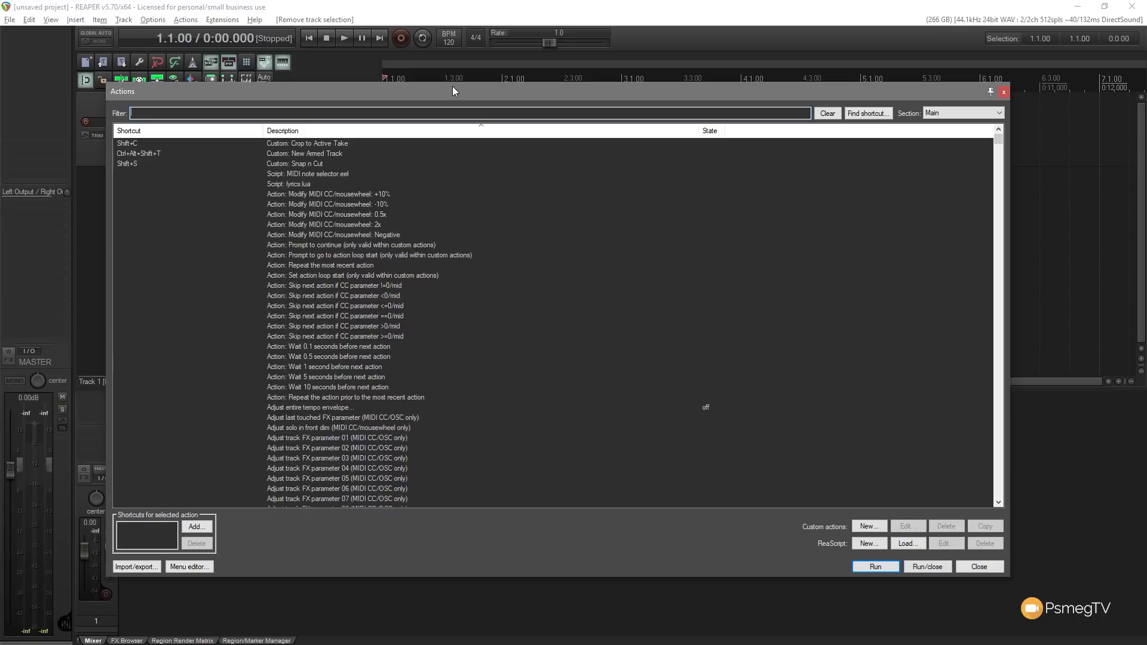
type("fx chain")
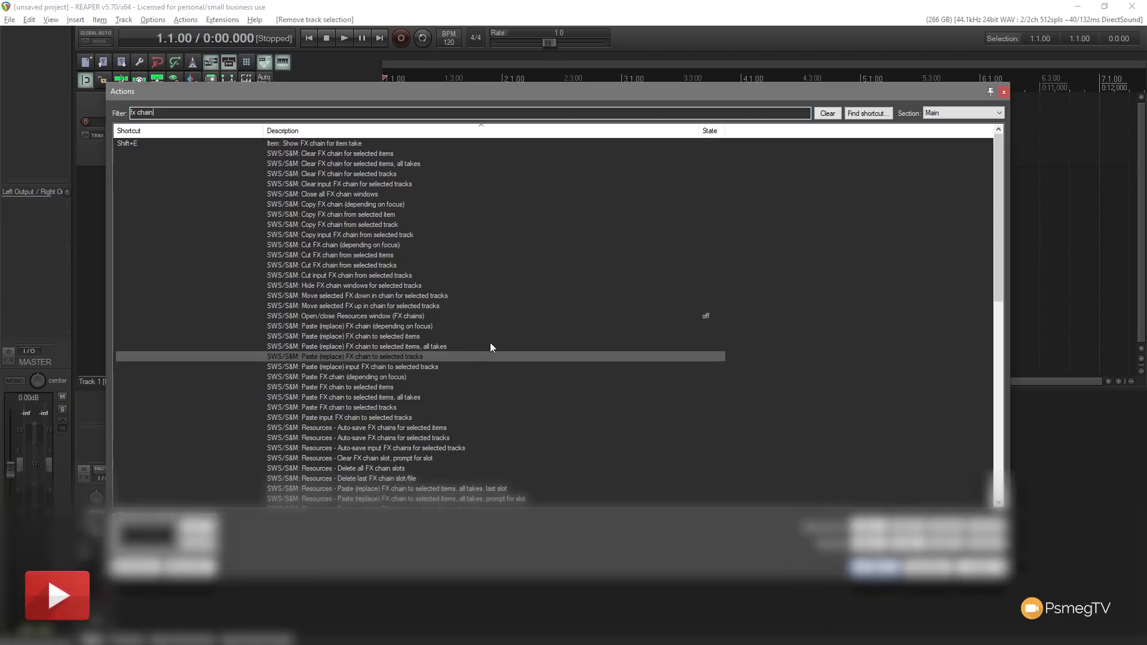
scroll(490, 342, "down", 4)
Scroll down to the 'Resources - Paste (replace) FX chain to selected tracks, slot N' actions
scroll(500, 340, "down", 1)
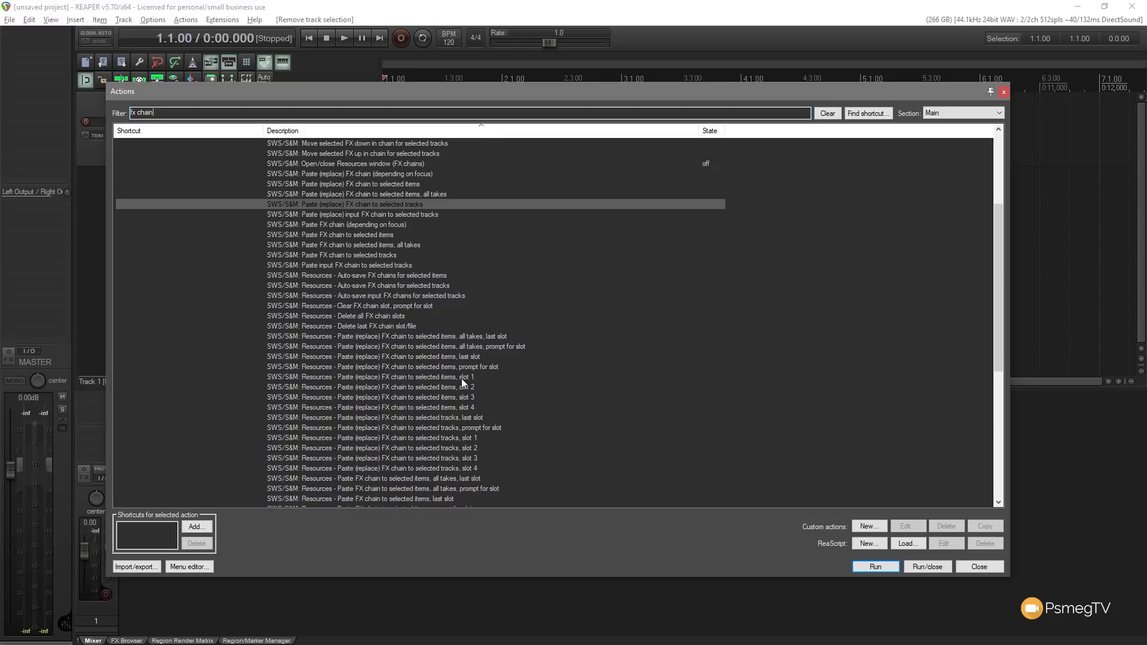
Bind Alt+1 and Alt+2 to the paste (replace) FX chain to selected tracks actions, slots 1 and 2
left_click(402, 438)
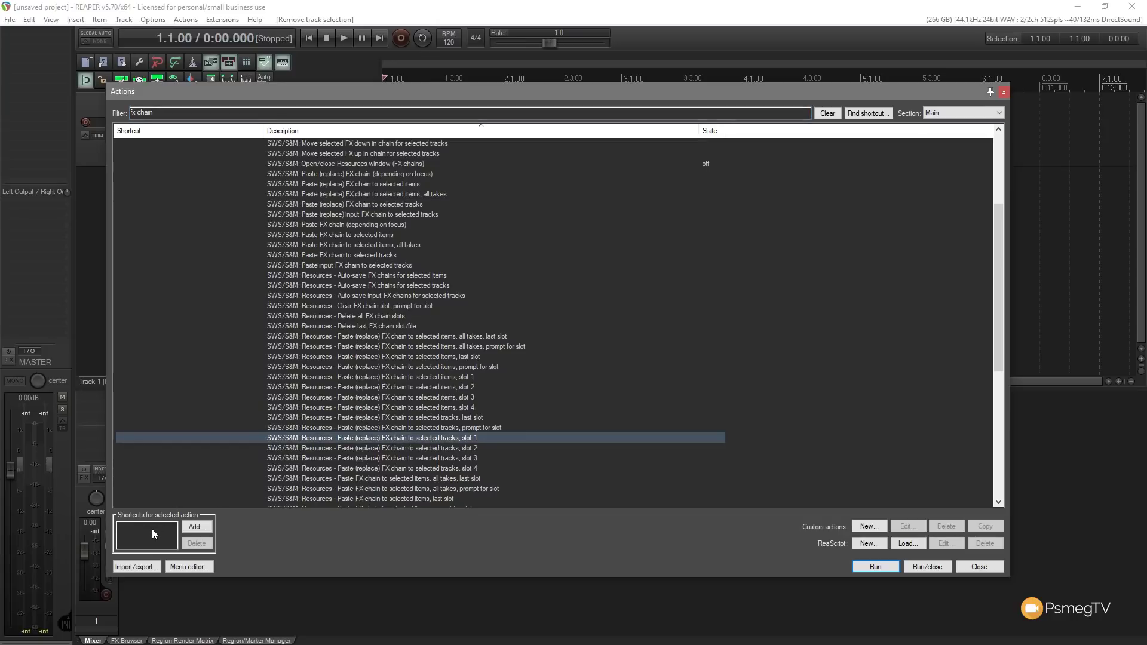
left_click(198, 531)
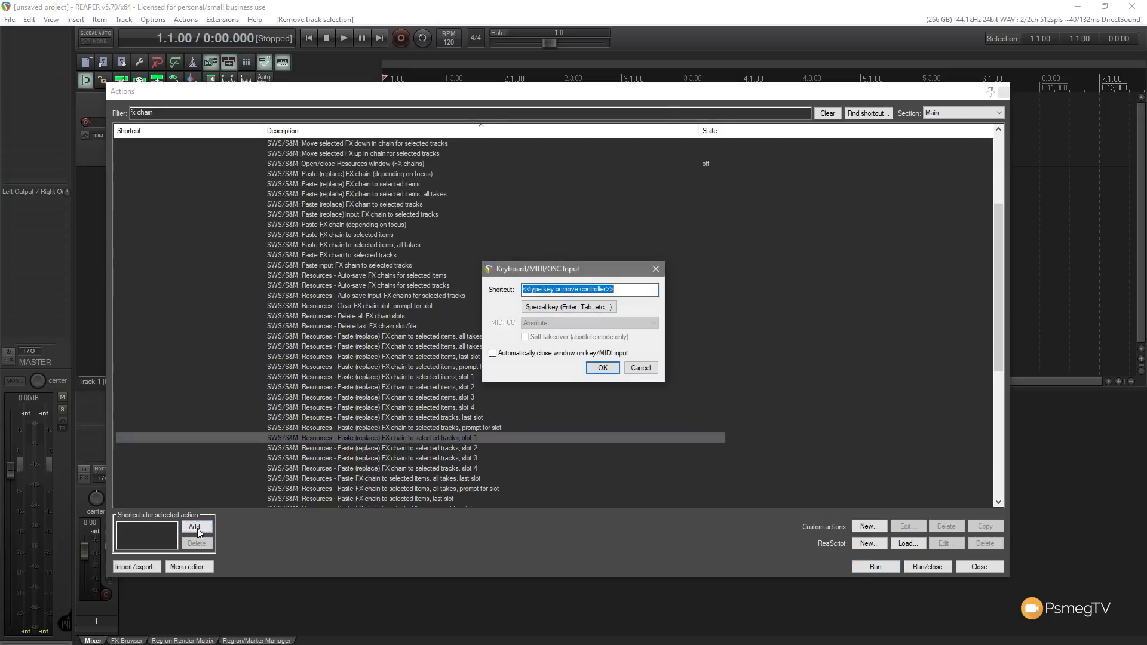
key("alt+1")
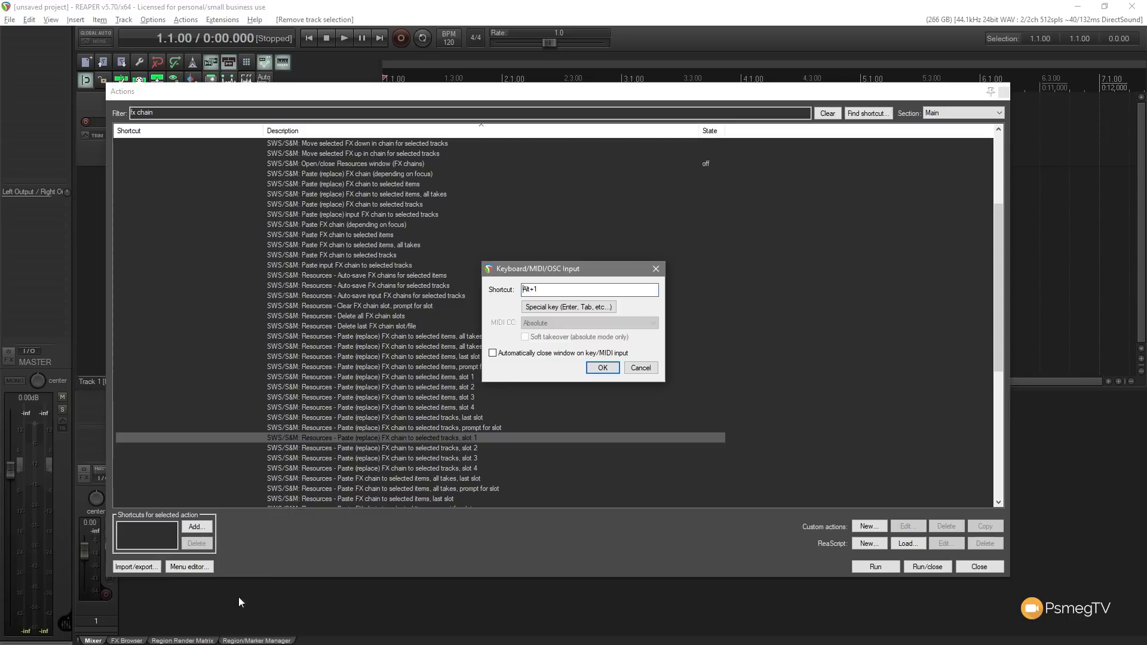
left_click(601, 368)
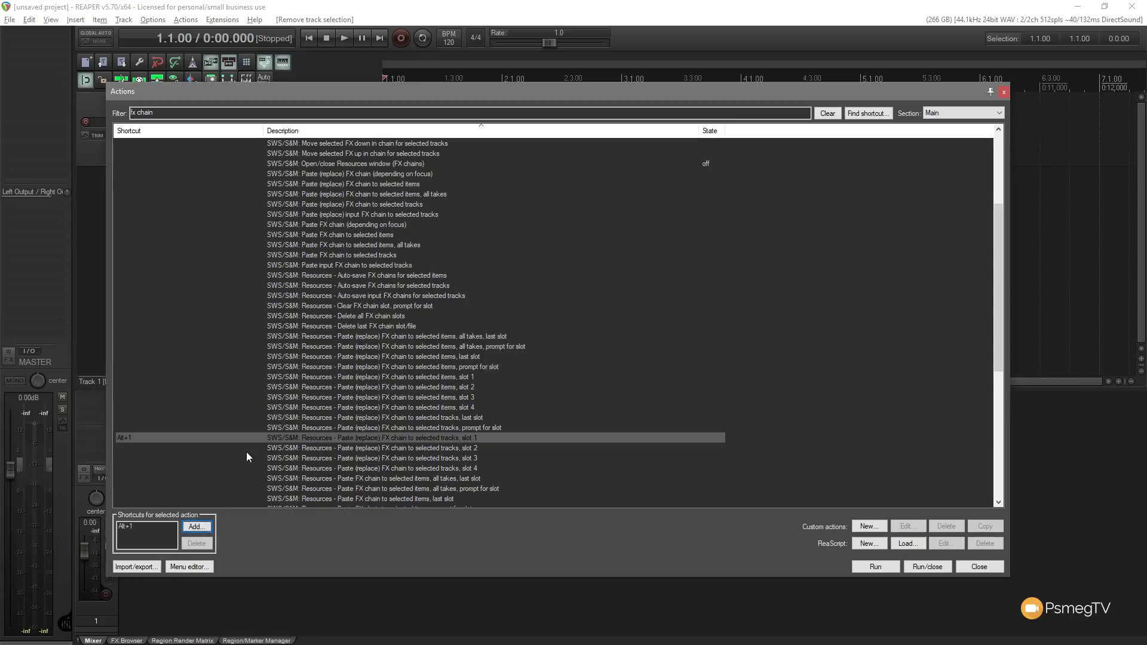
left_click(281, 448)
left_click(197, 526)
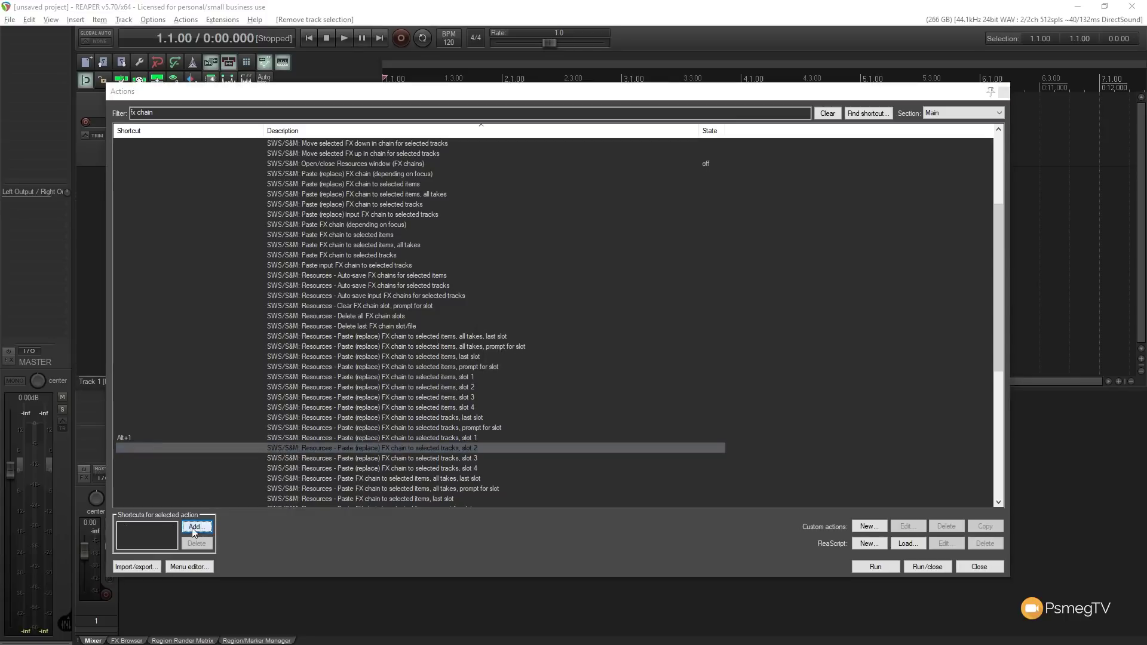
key("alt+2")
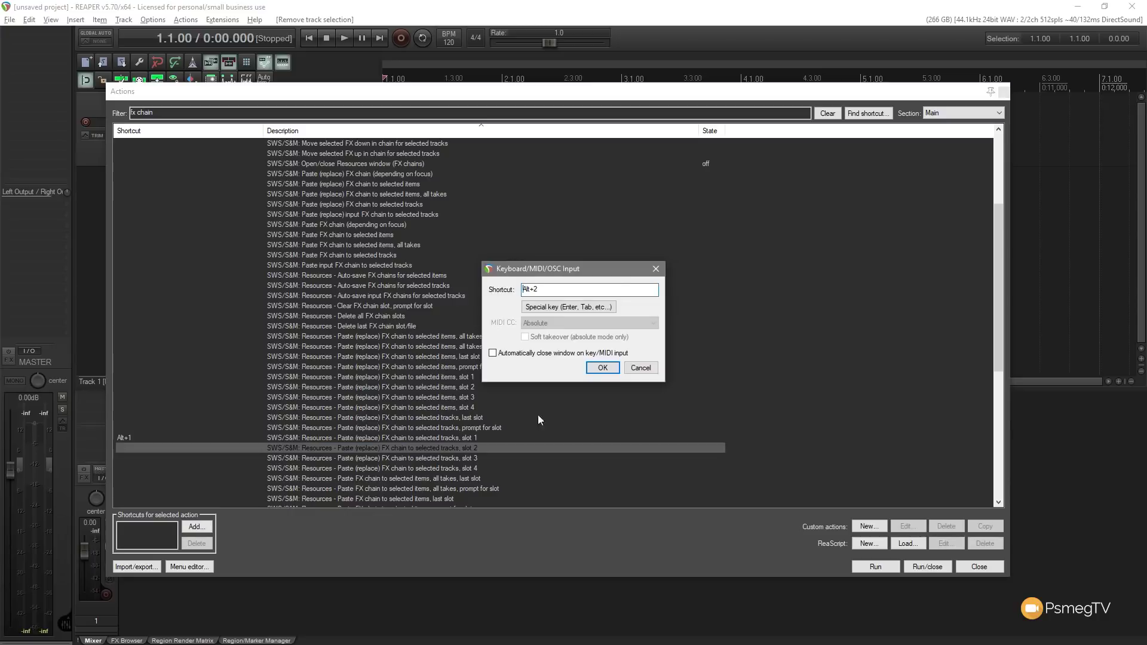
left_click(601, 368)
Bind Alt+3 to the slot 3 paste (replace) action and close the Actions list
left_click(426, 458)
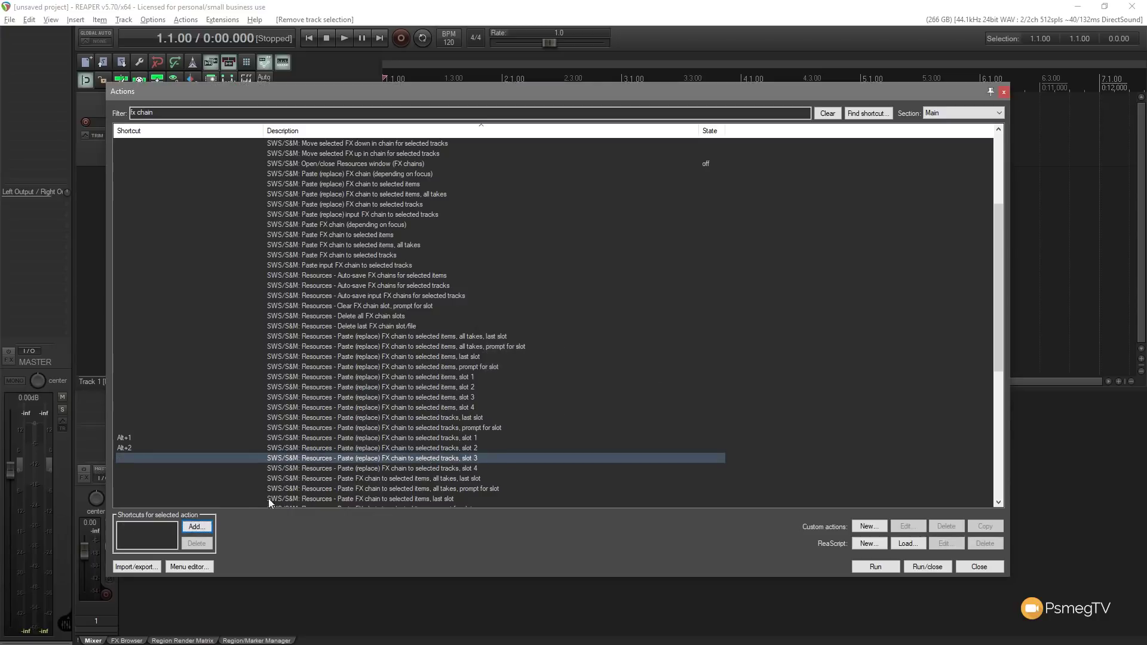
left_click(197, 527)
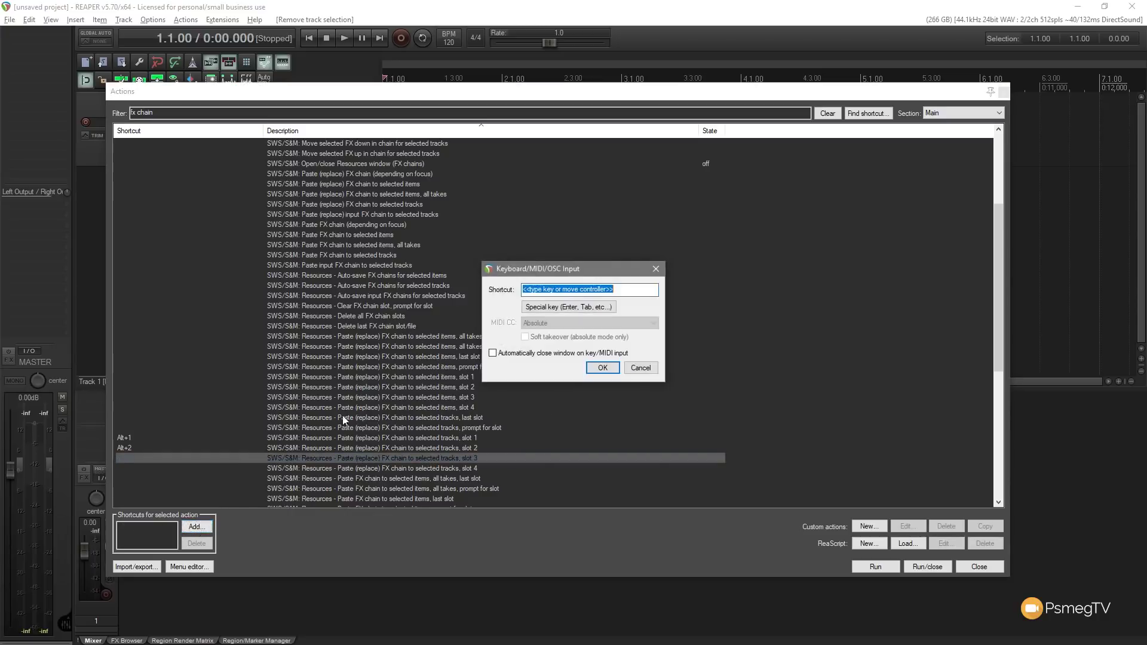
key("alt+3")
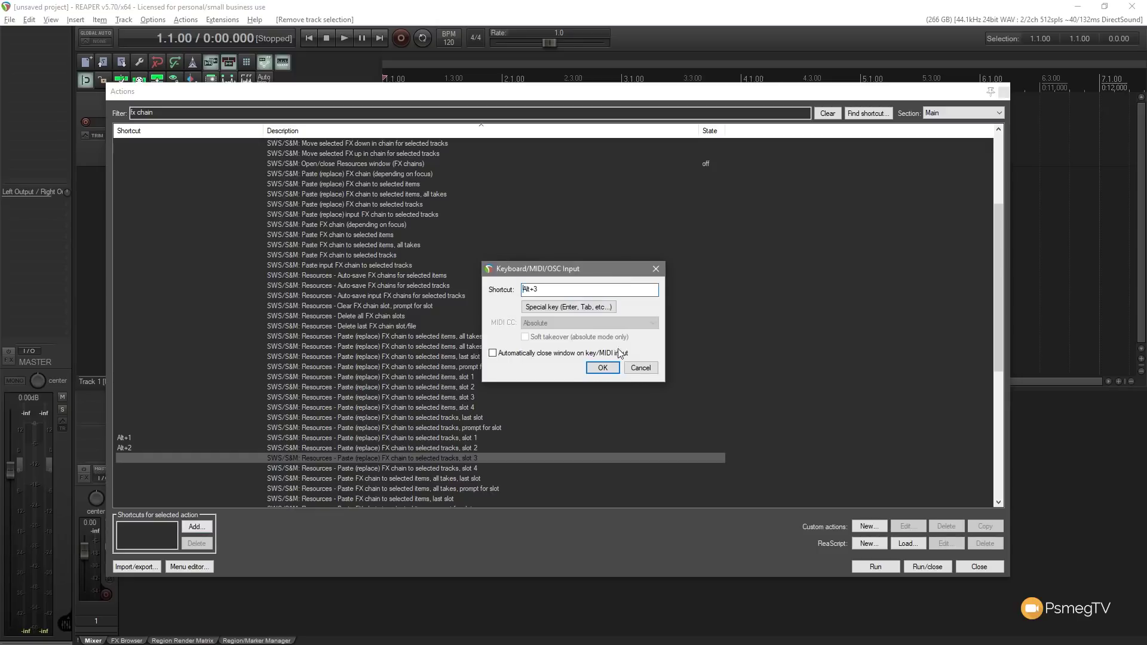
left_click(601, 368)
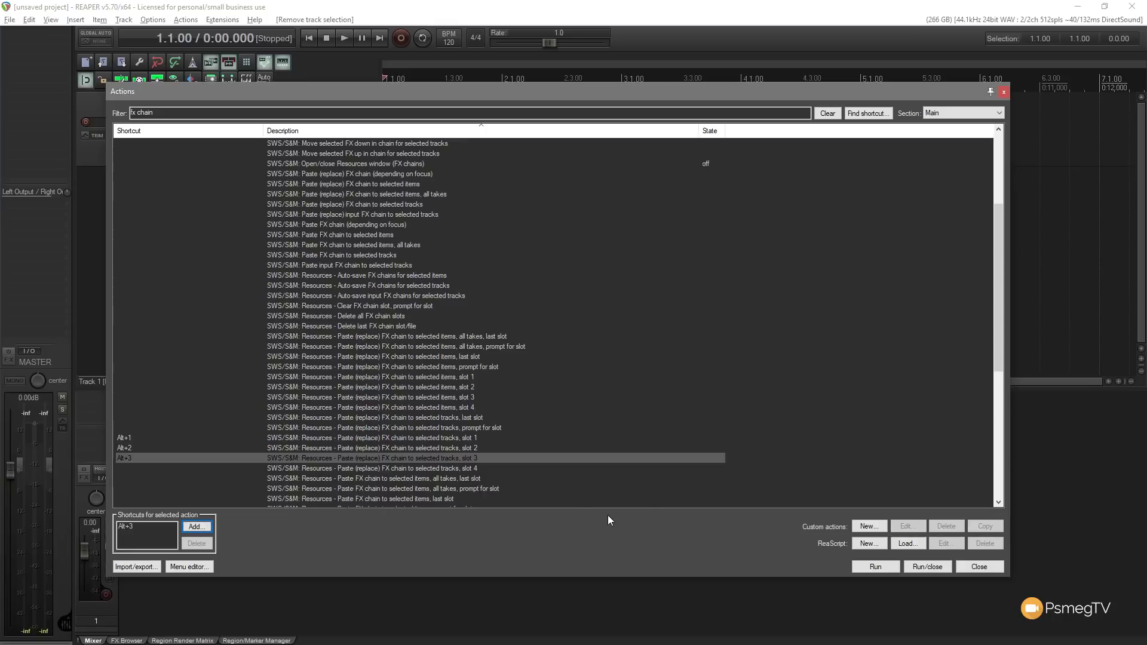
left_click(1003, 92)
Select Track 1, undo the last change, and paste the slot 1 FX chain onto it
left_click(312, 149)
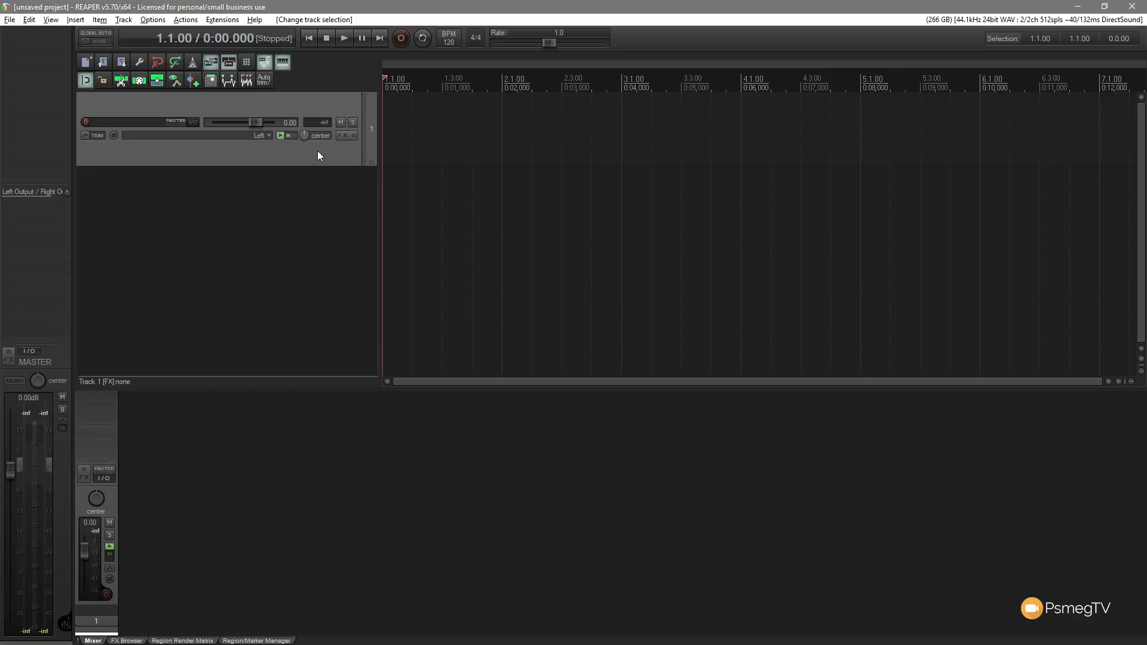
key("ctrl+z")
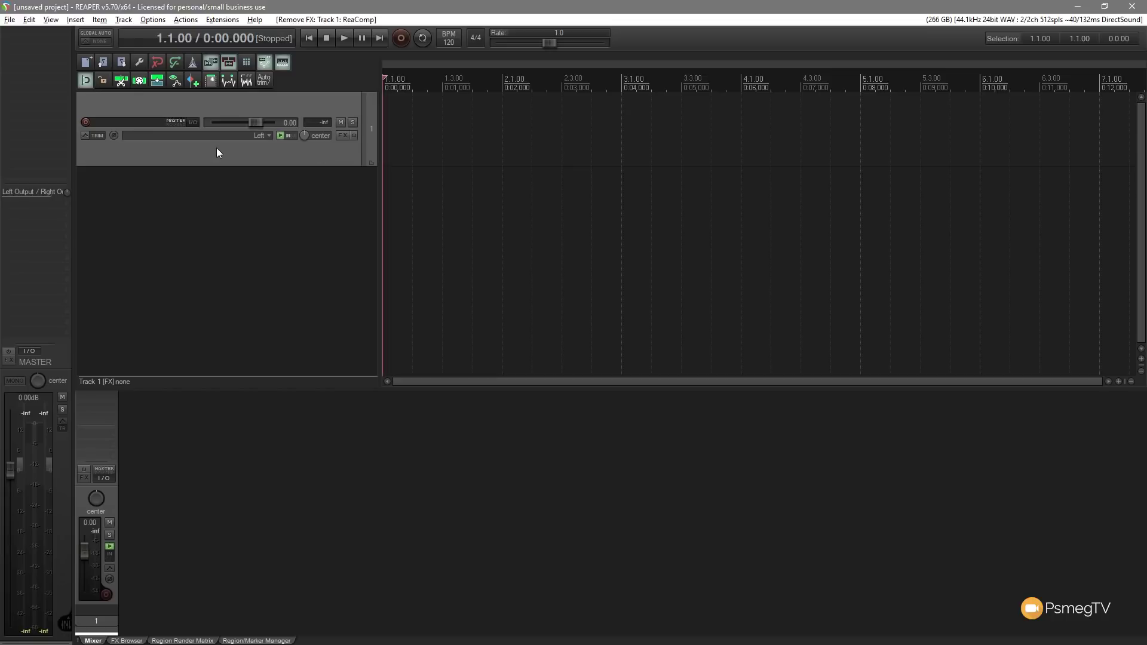
key("ctrl+shift+v")
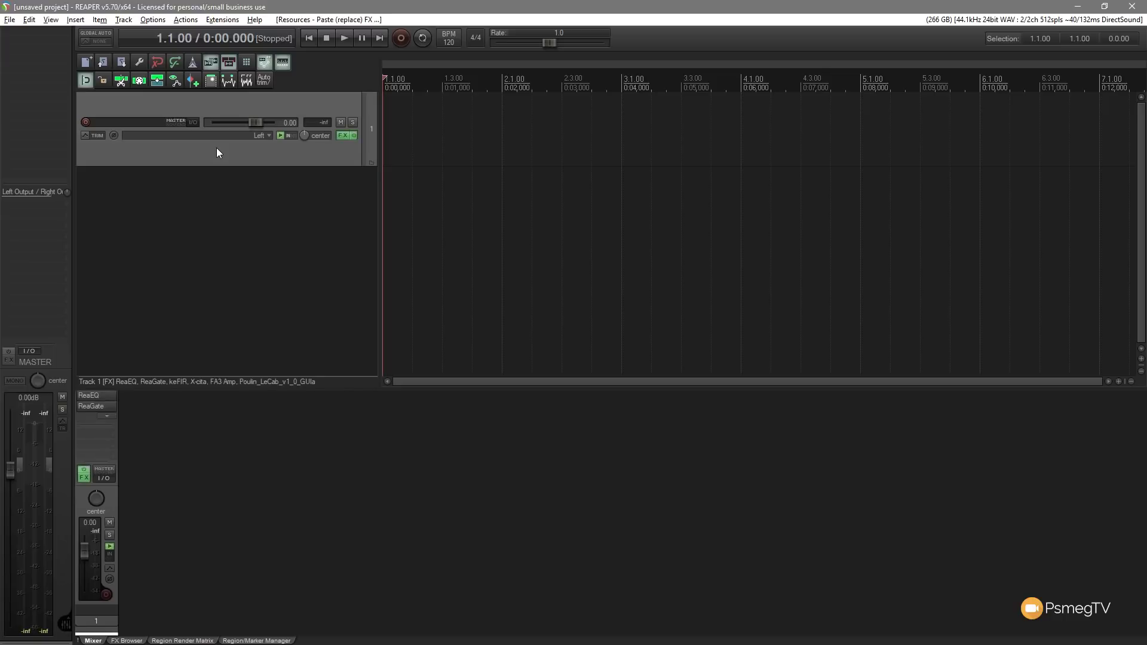
Open Track 1's FX chain window and drag it to the middle of the screen
left_click(344, 135)
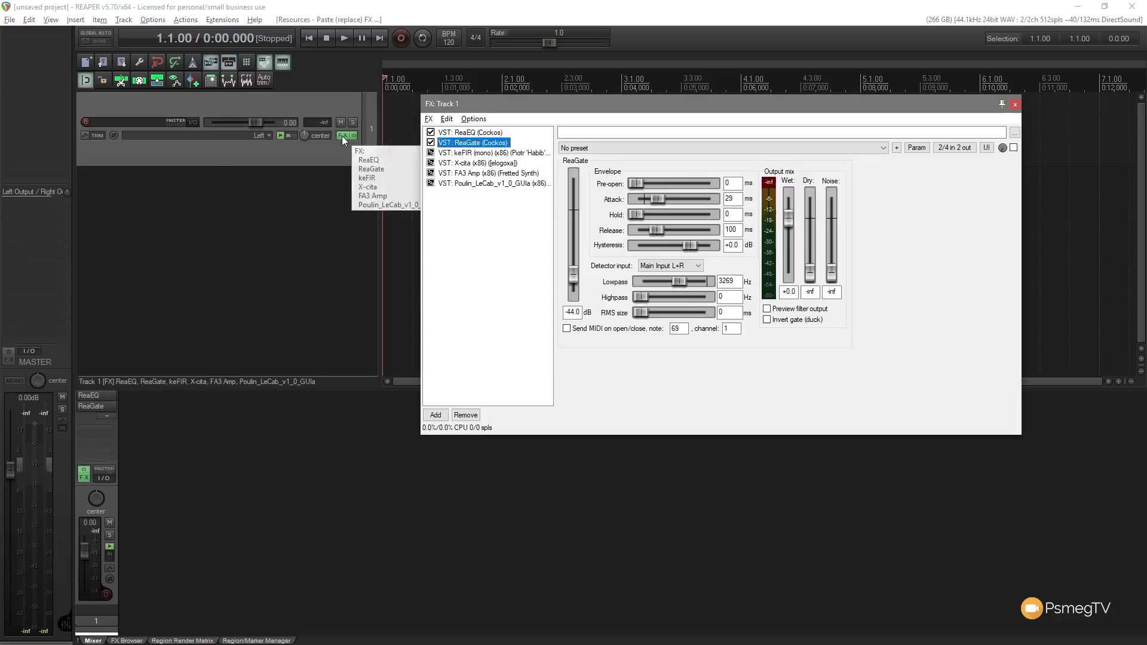
left_click_drag(622, 101, 444, 186)
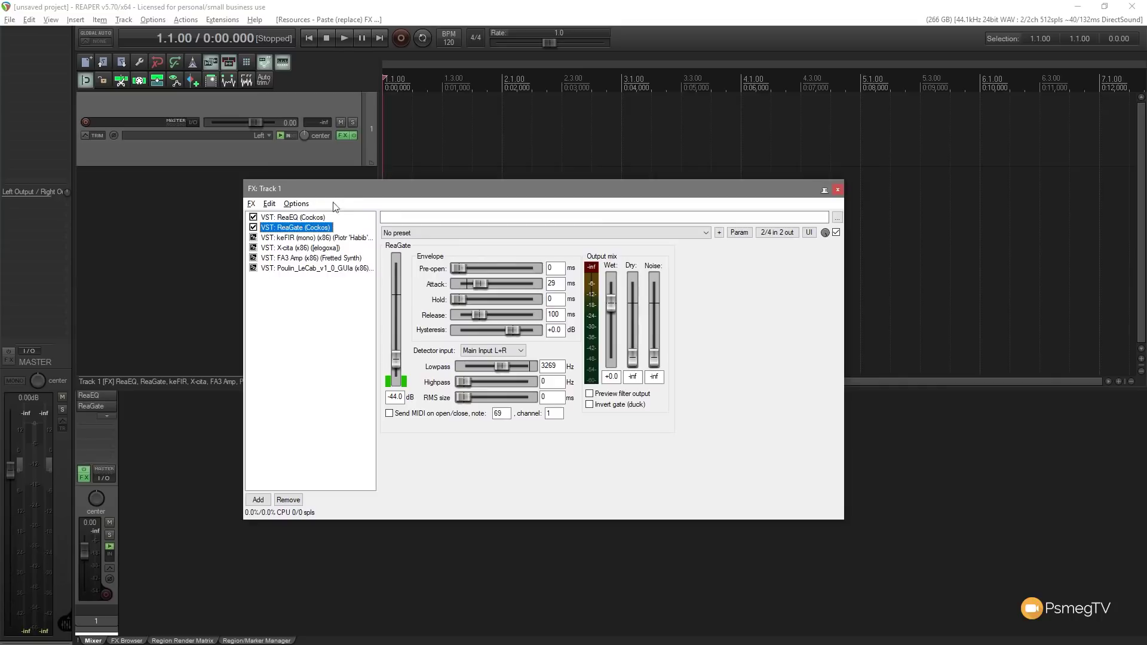
left_click_drag(340, 195, 359, 191)
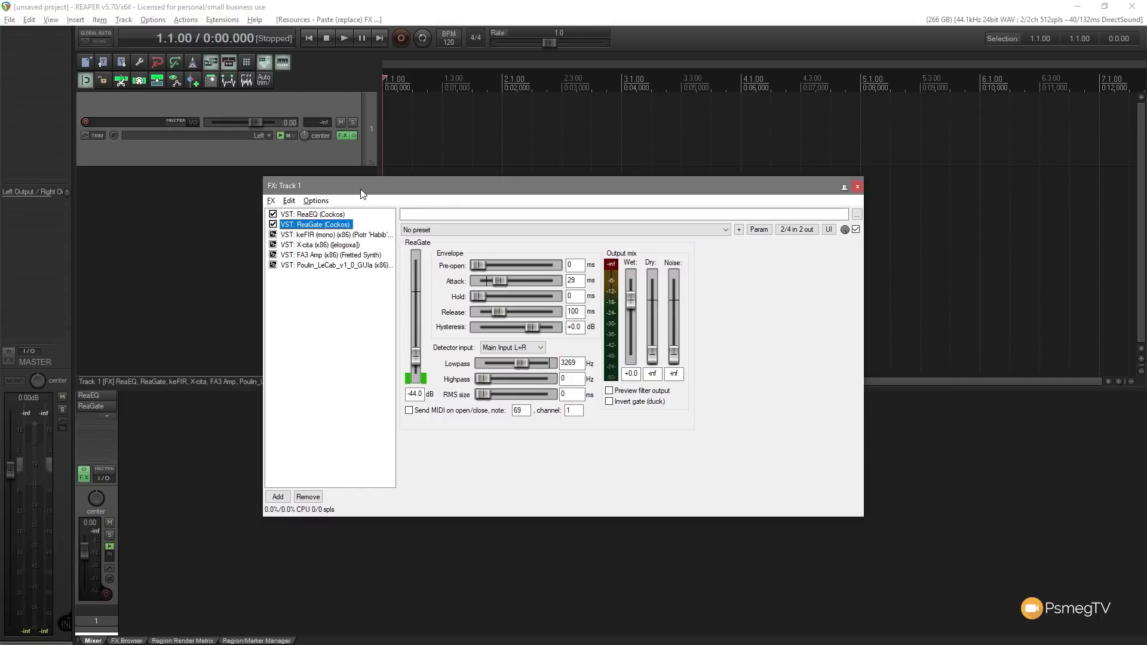
Paste the slot 2 chain, then replace it with slot 3's ReaFir, ReaEQ and RDeEsser Stereo
key("alt")
key("Escape")
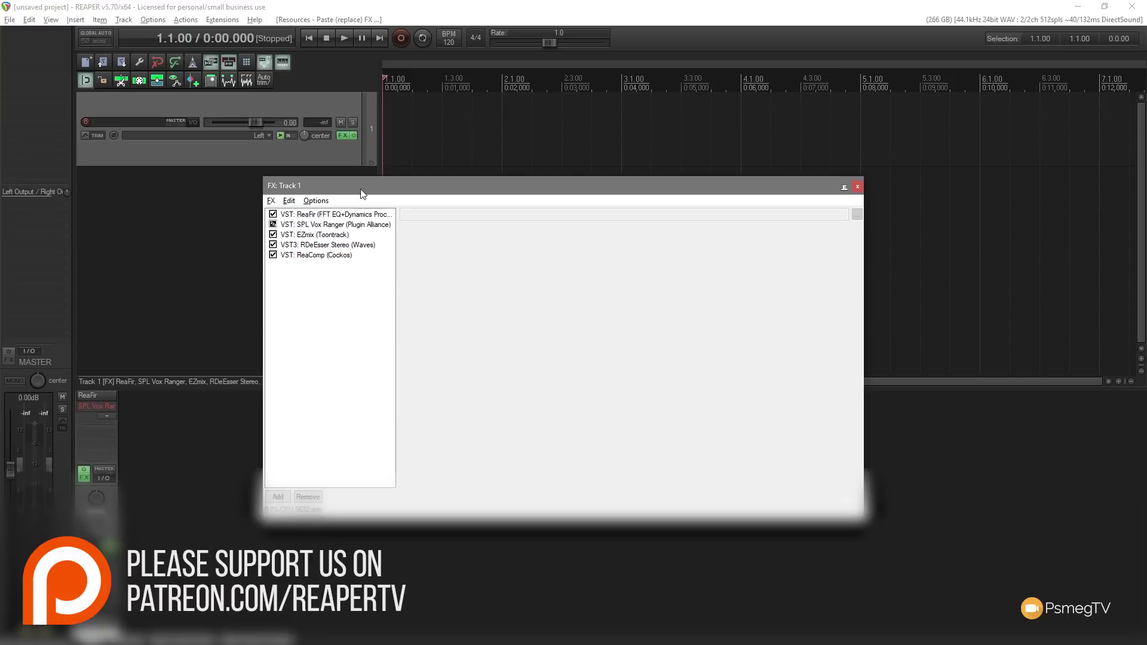
key("2")
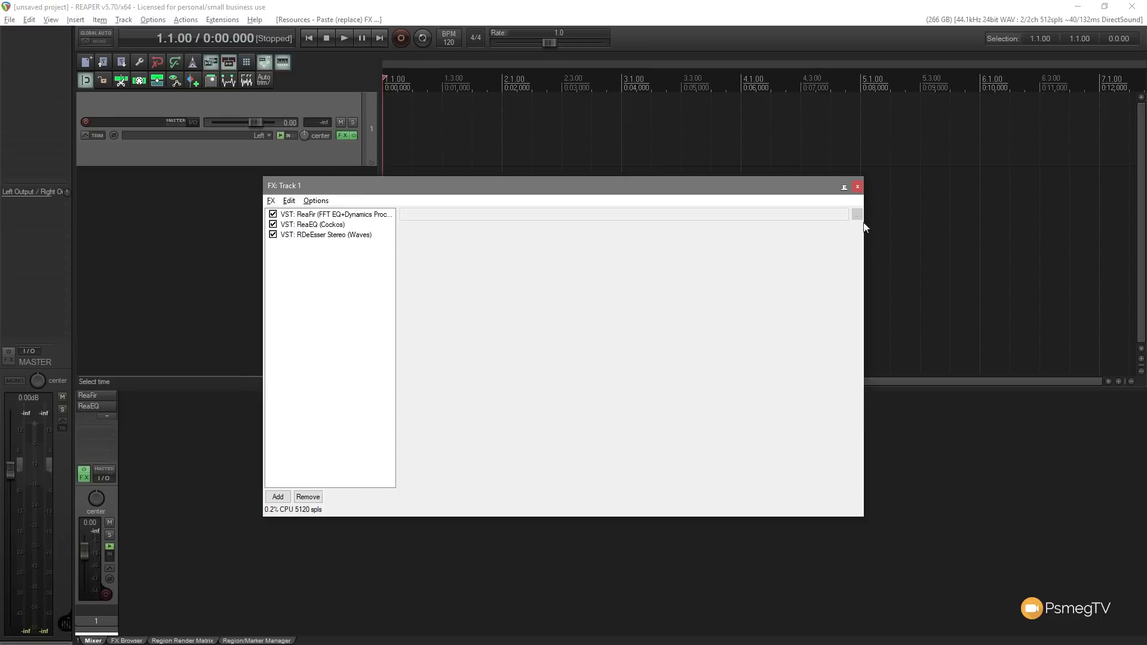
Close Track 1's FX window, then open and close SWS Resources to review the FX chain slots
left_click(858, 189)
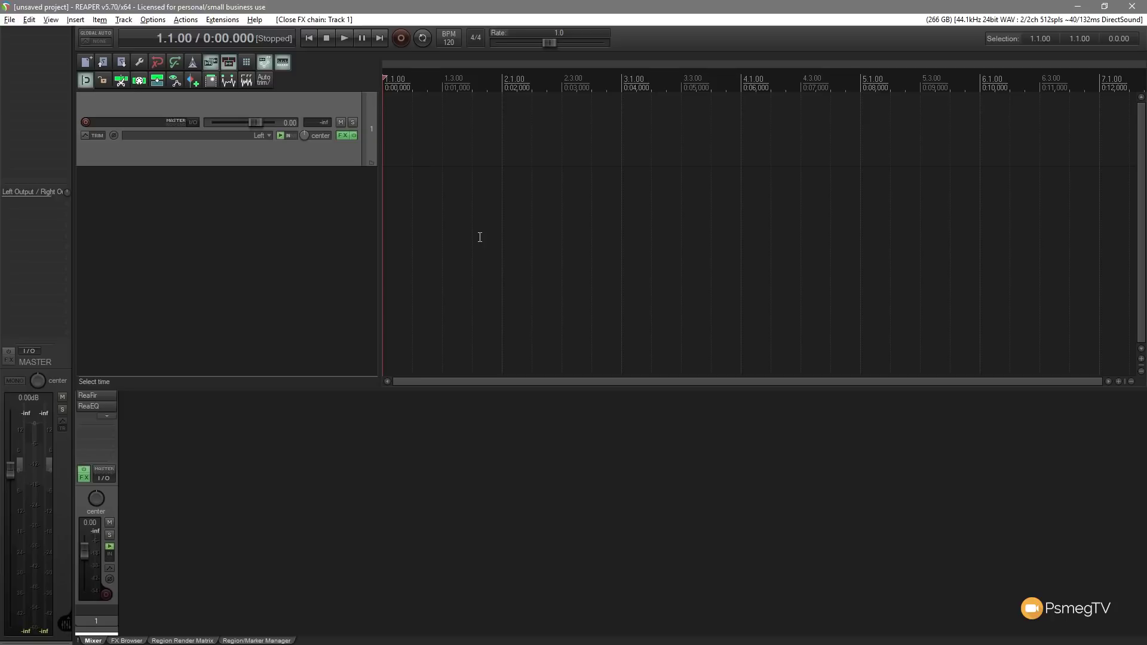
left_click(222, 19)
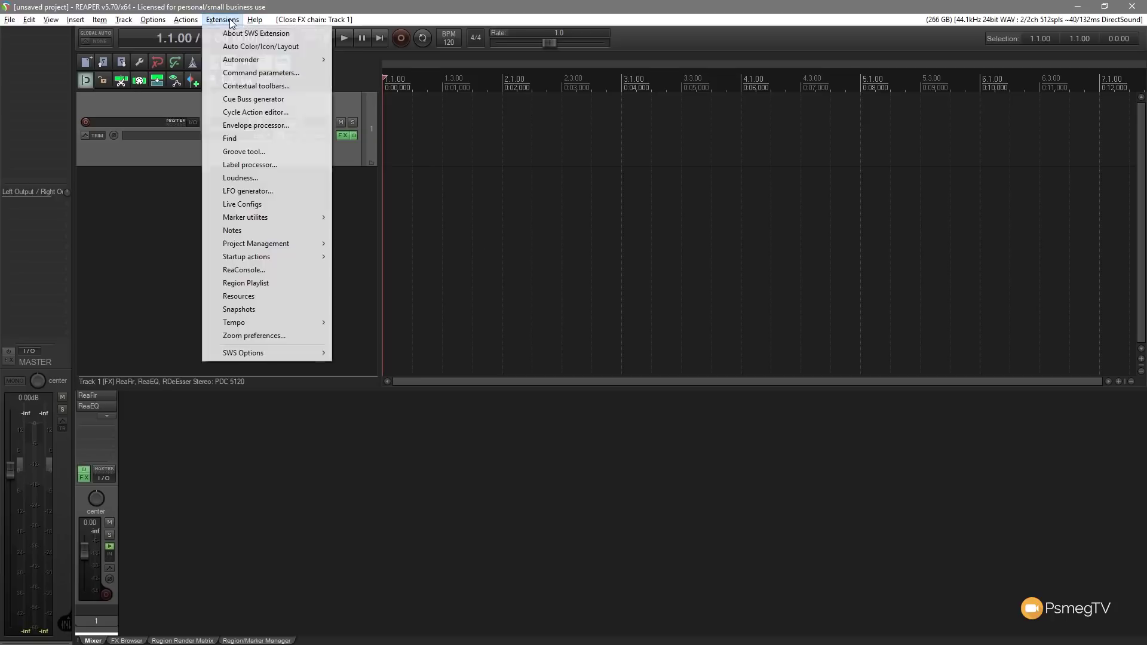
left_click(227, 298)
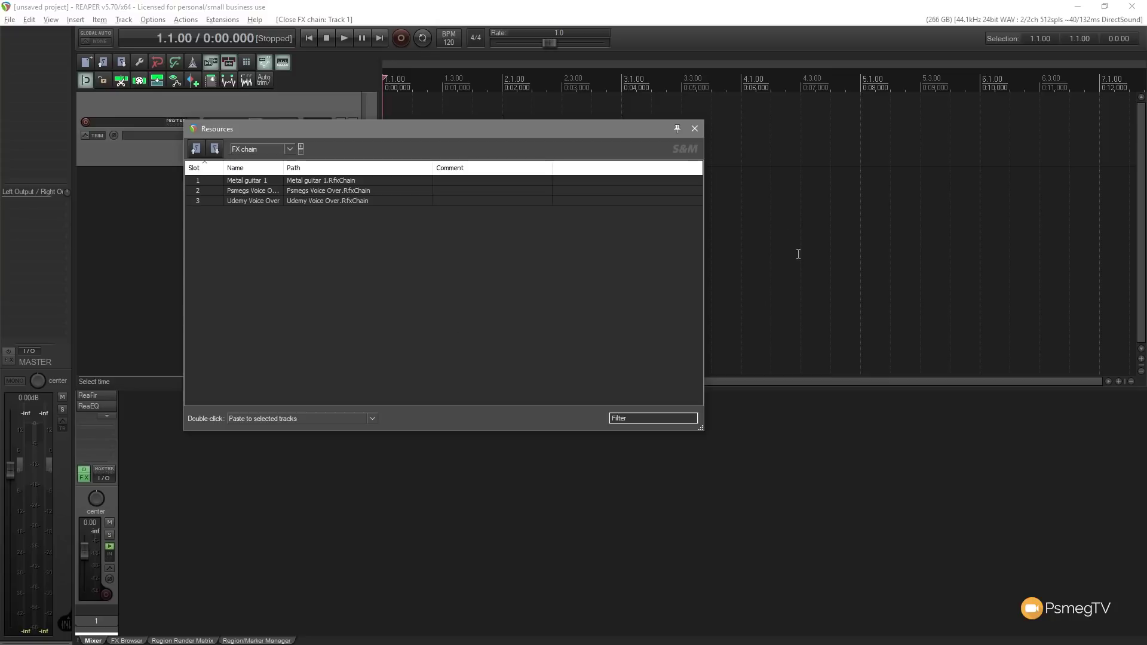
left_click(695, 128)
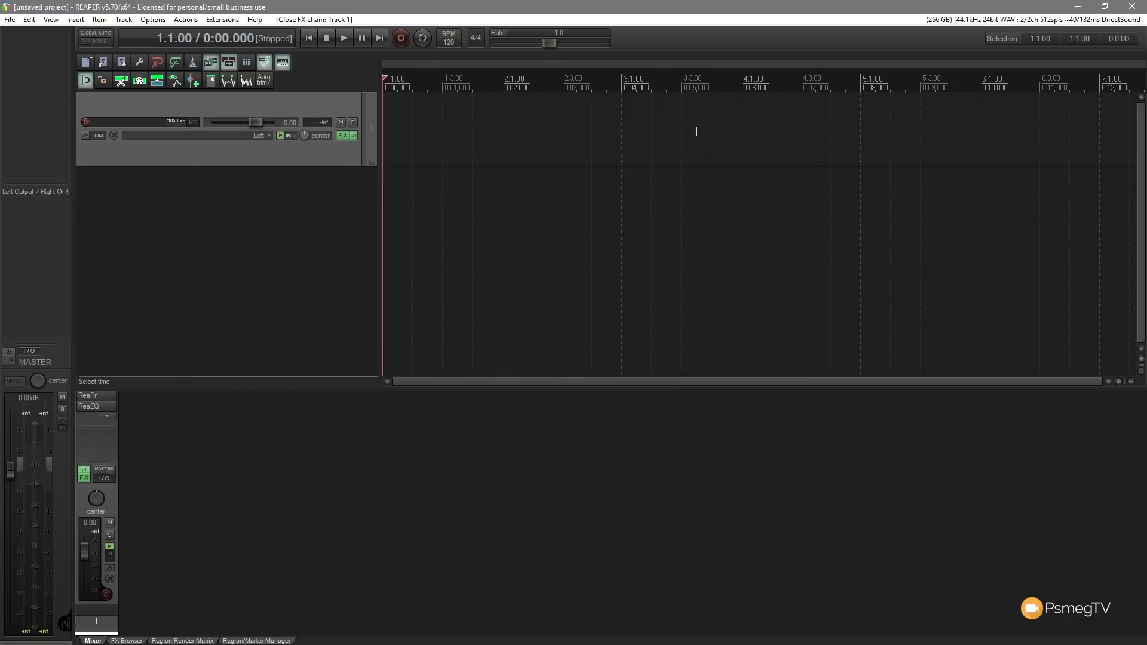